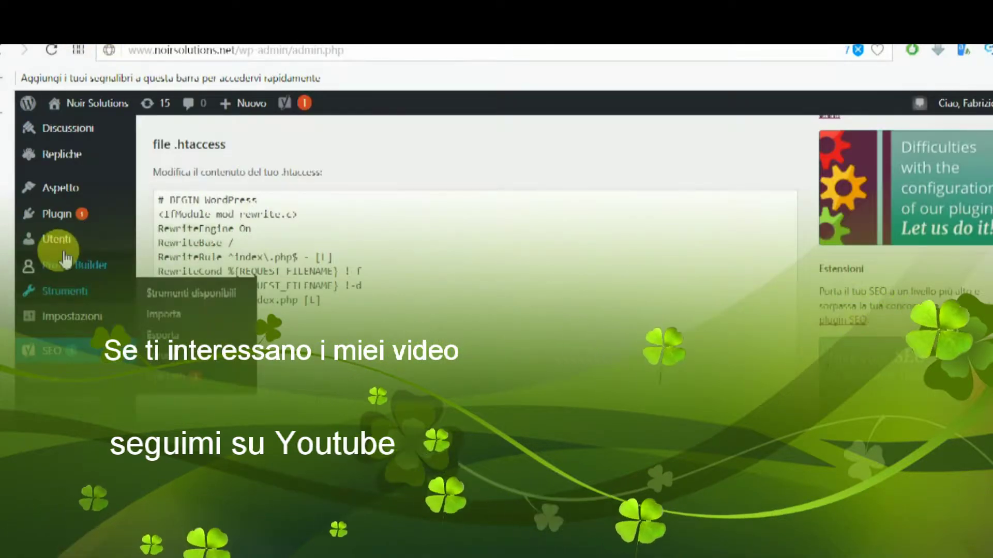
# Open the installed plugins page in a separate browser tab
pyautogui.rightClick(168, 215)
pyautogui.click(184, 226)
pyautogui.click(206, 45)
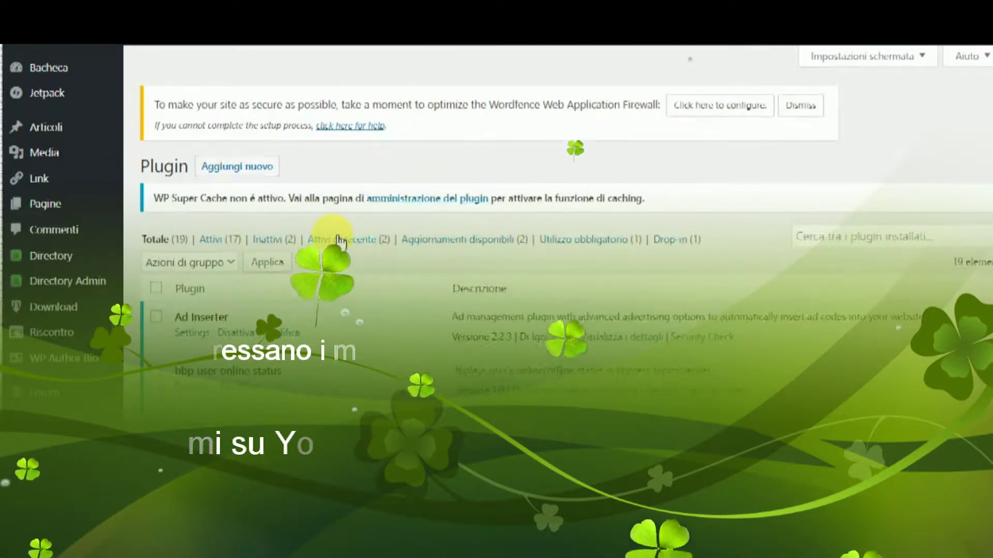
# Examine the list of installed plugins, checking which are active, including WP Super Cache and Yoast SEO
pyautogui.scroll(-9, 330, 231)
pyautogui.scroll(-5, 333, 224)
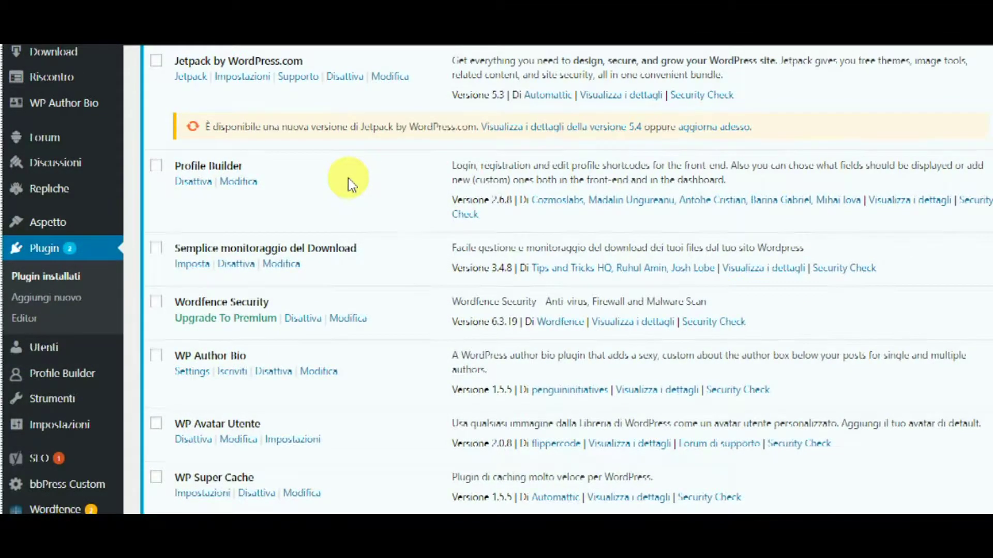
pyautogui.scroll(-3, 348, 181)
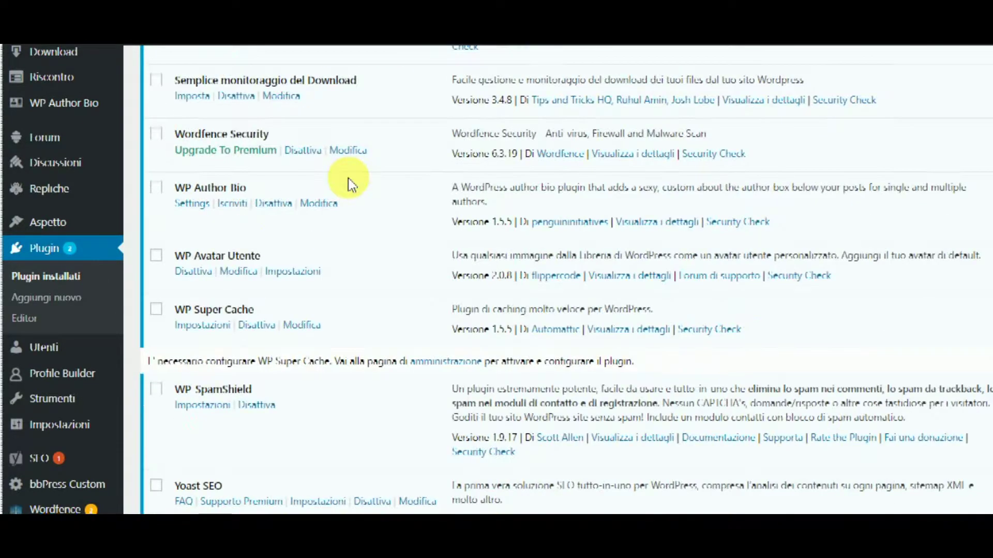
pyautogui.scroll(5, 348, 182)
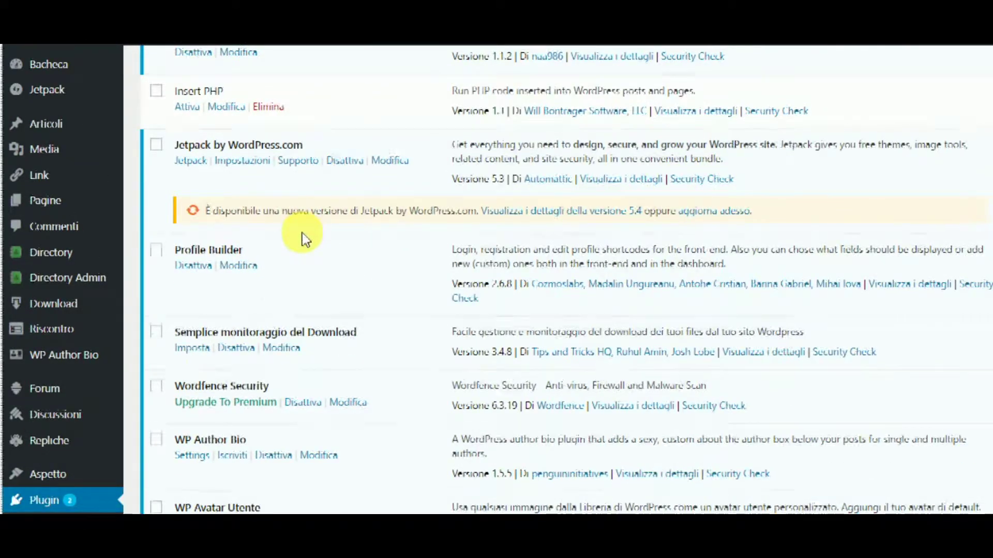
pyautogui.scroll(-5, 305, 239)
pyautogui.scroll(-4, 303, 233)
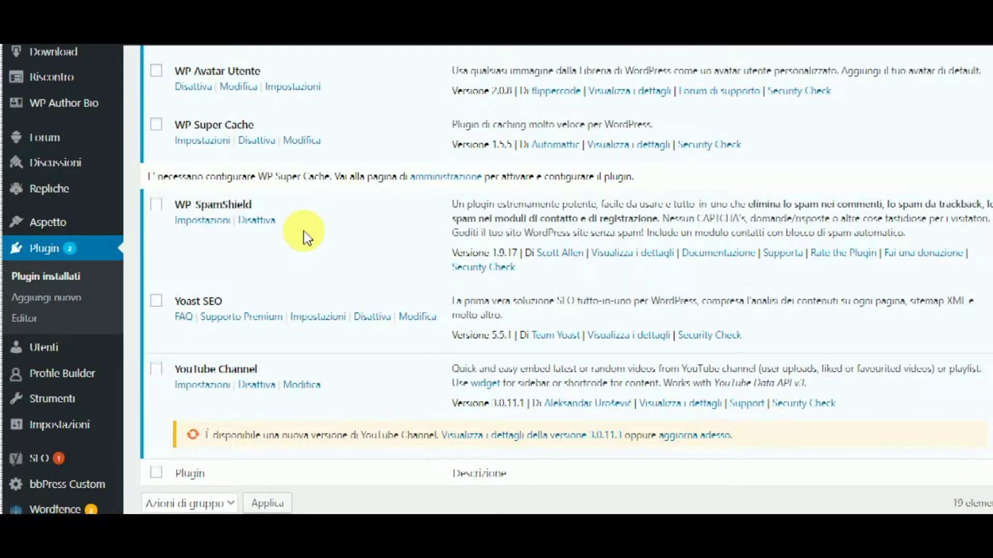
pyautogui.scroll(5, 305, 235)
pyautogui.scroll(10, 303, 231)
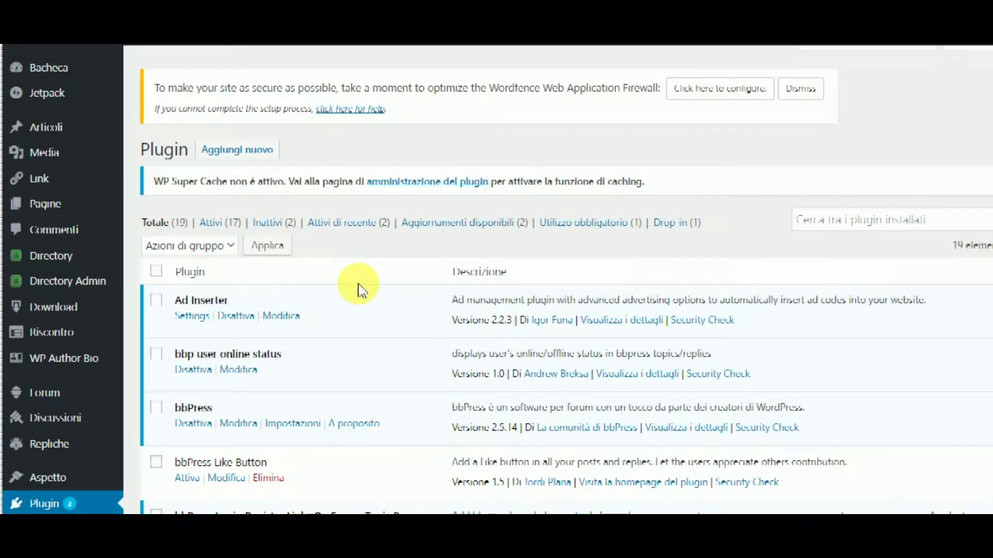
pyautogui.scroll(-3, 360, 289)
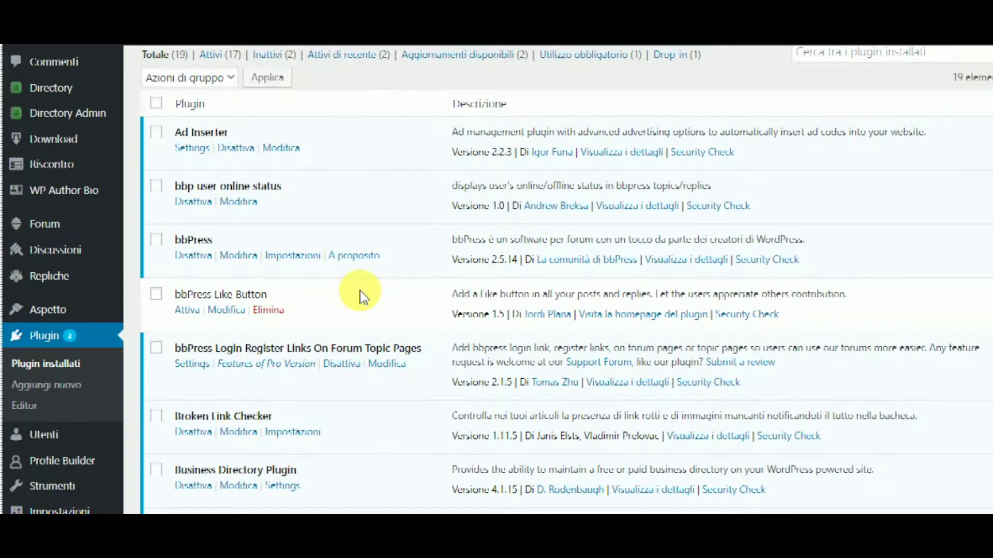
# Open the Yoast SEO tools page (Strumenti) in a separate browser tab
pyautogui.moveTo(109, 310)
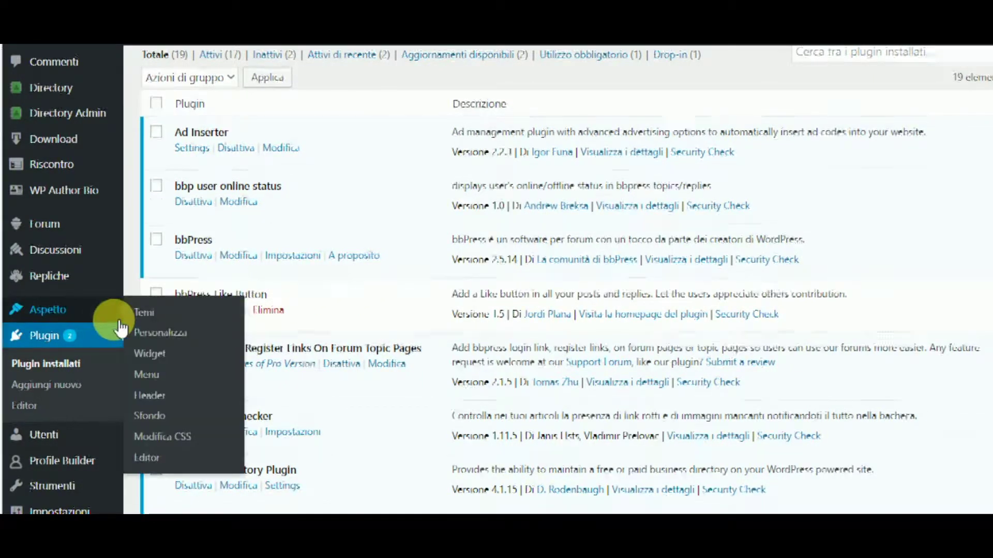
pyautogui.scroll(-5, 130, 318)
pyautogui.moveTo(27, 457)
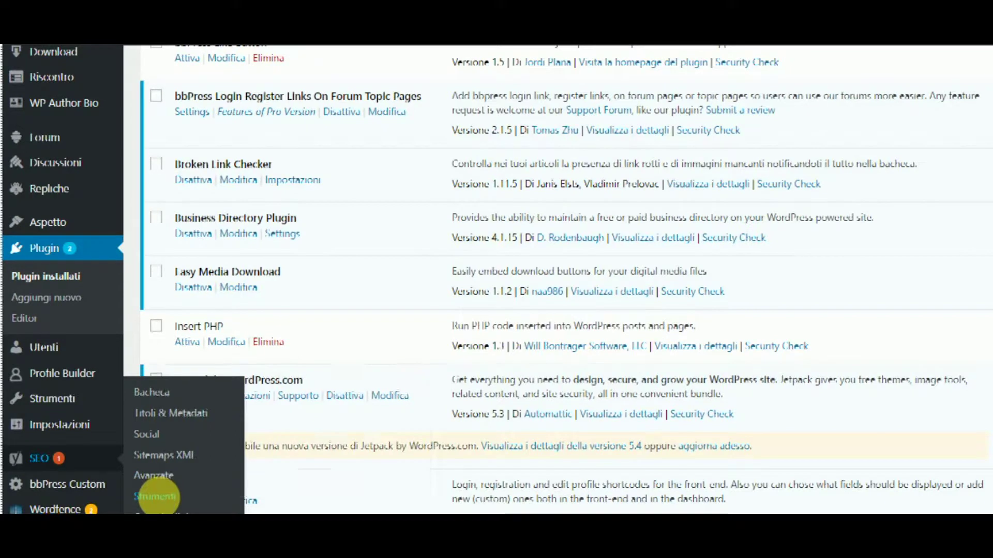
pyautogui.rightClick(155, 497)
pyautogui.click(216, 362)
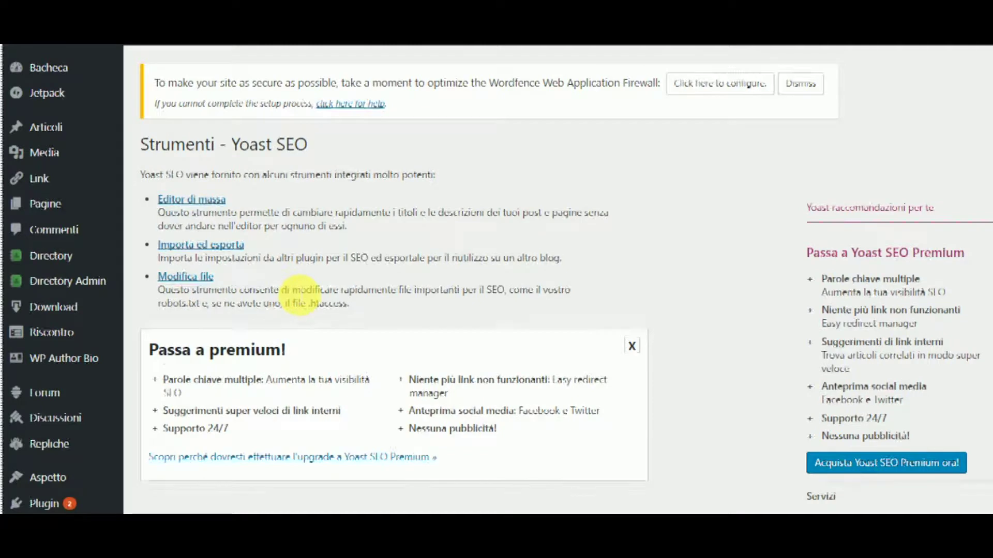
# Open the Yoast SEO file editor (Modifica file) for robots.txt and .htaccess
pyautogui.scroll(-3, 265, 281)
pyautogui.scroll(-3, 66, 393)
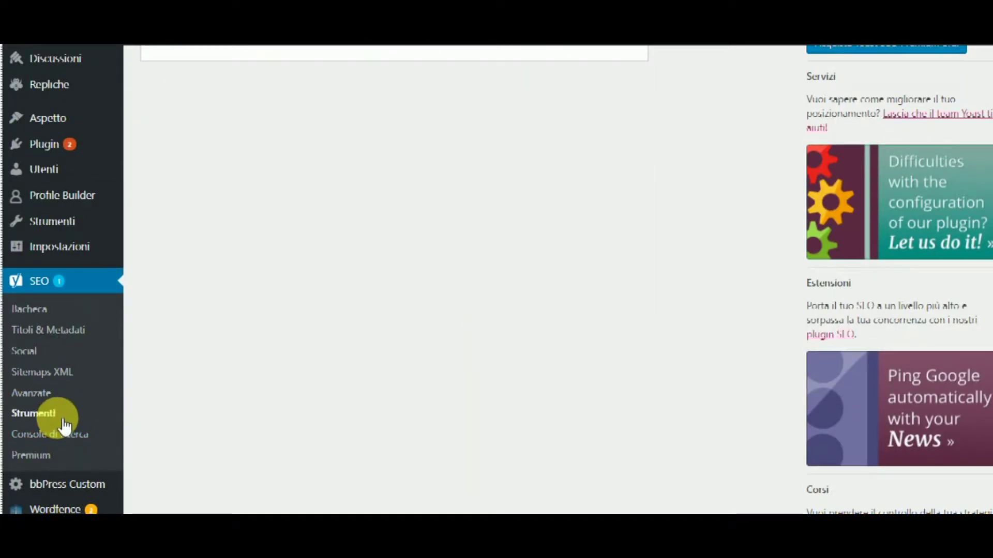
pyautogui.scroll(7, 226, 336)
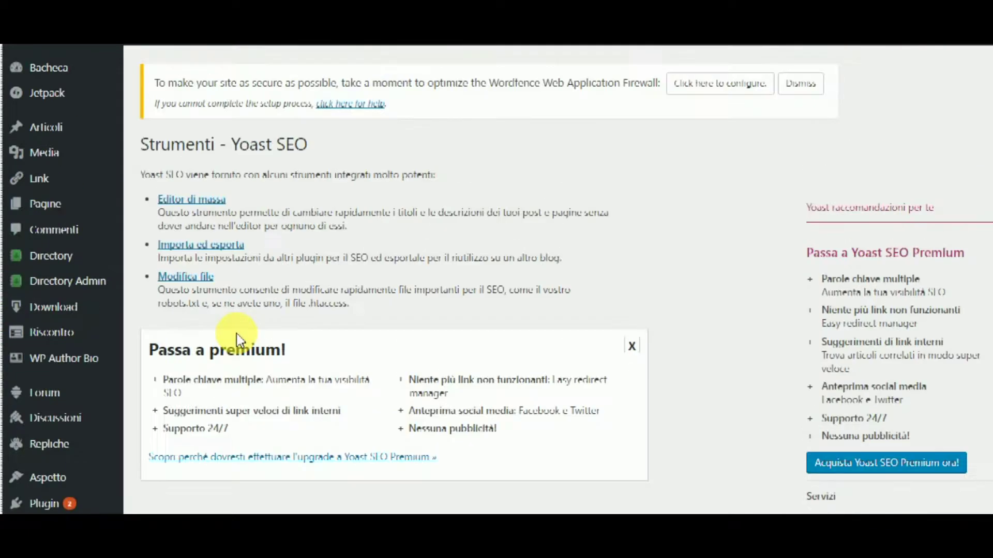
pyautogui.click(194, 284)
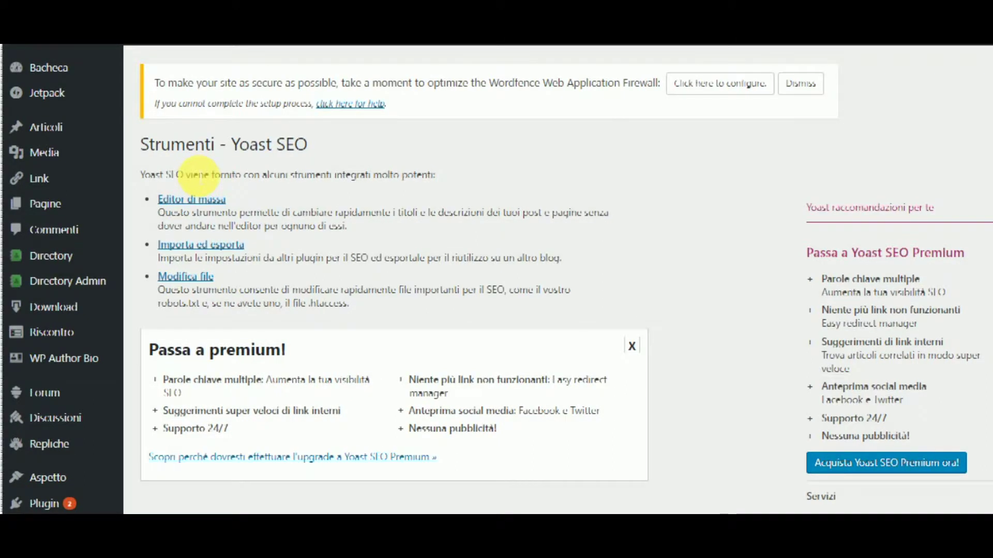
pyautogui.scroll(-7, 284, 300)
pyautogui.scroll(7, 284, 300)
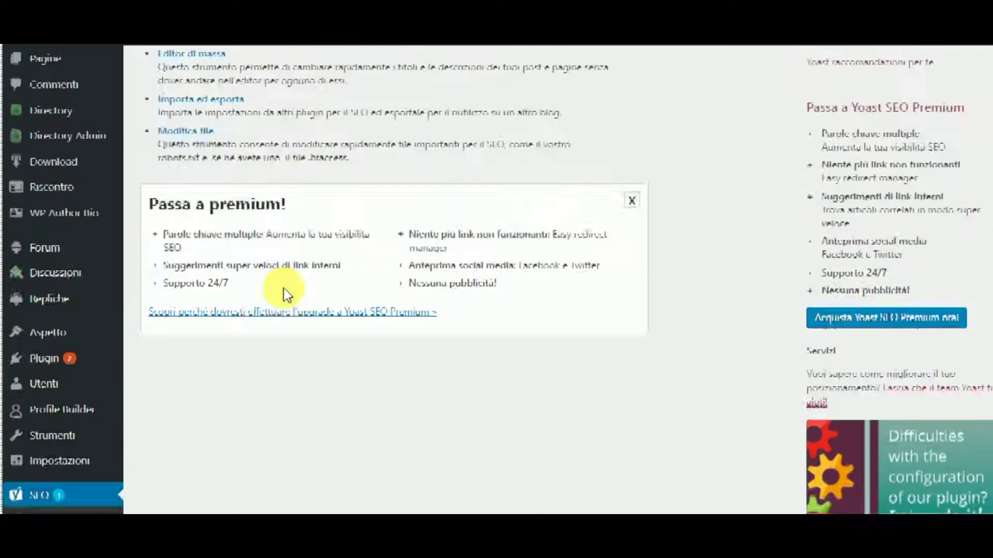
pyautogui.click(203, 279)
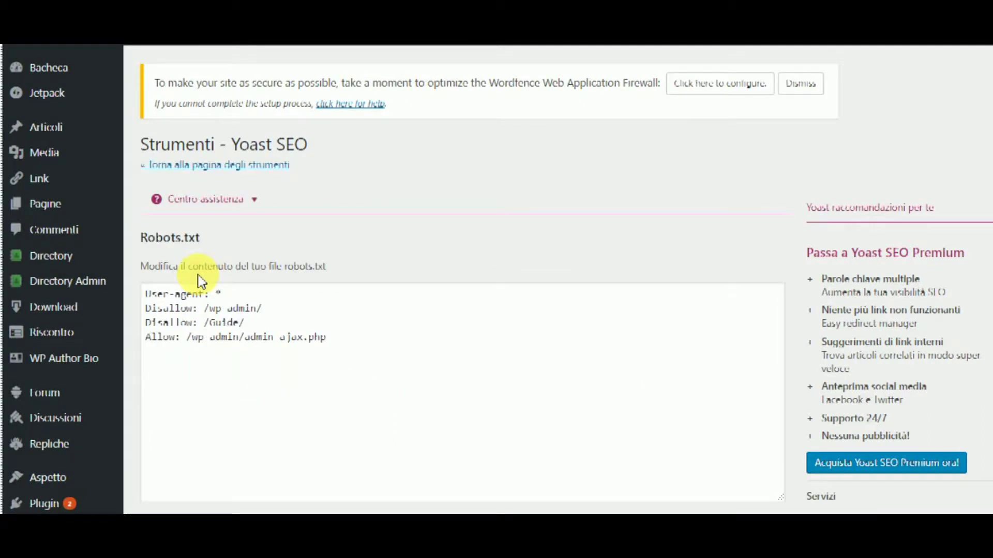
# Copy the whole content of the .htaccess file, from "# BEGIN WordPress" through "# END WordPress"
pyautogui.scroll(-3, 216, 285)
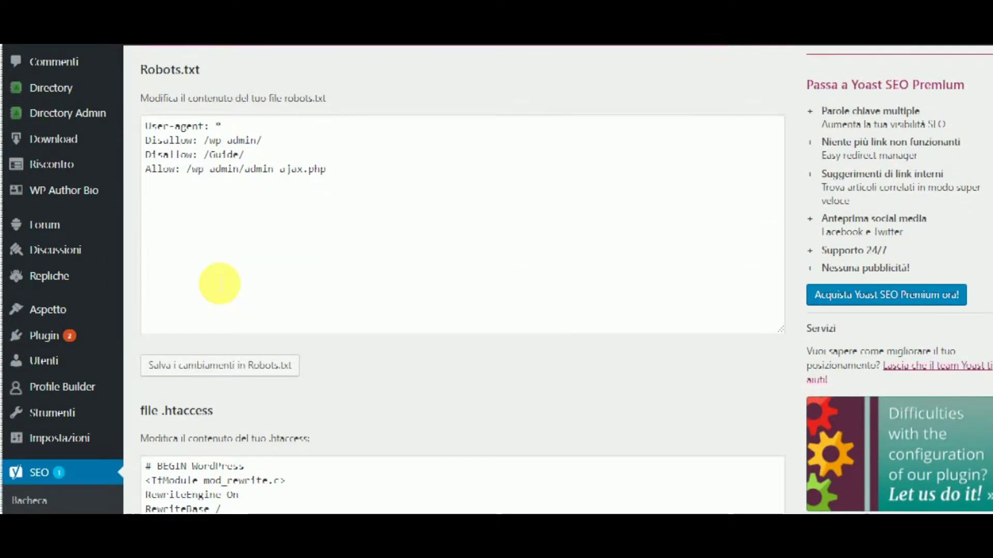
pyautogui.scroll(-5, 220, 284)
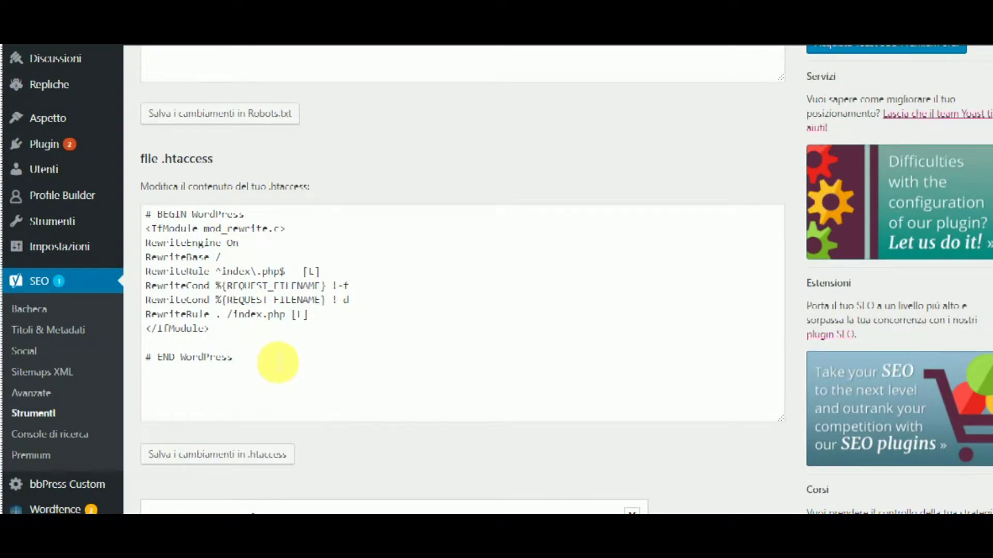
pyautogui.moveTo(238, 356); pyautogui.dragTo(104, 195)
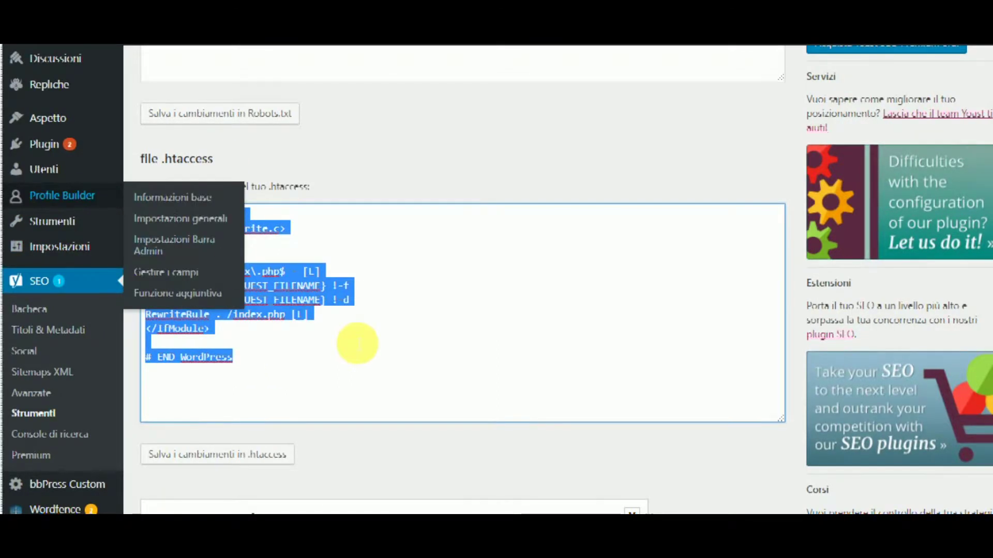
pyautogui.click(309, 349)
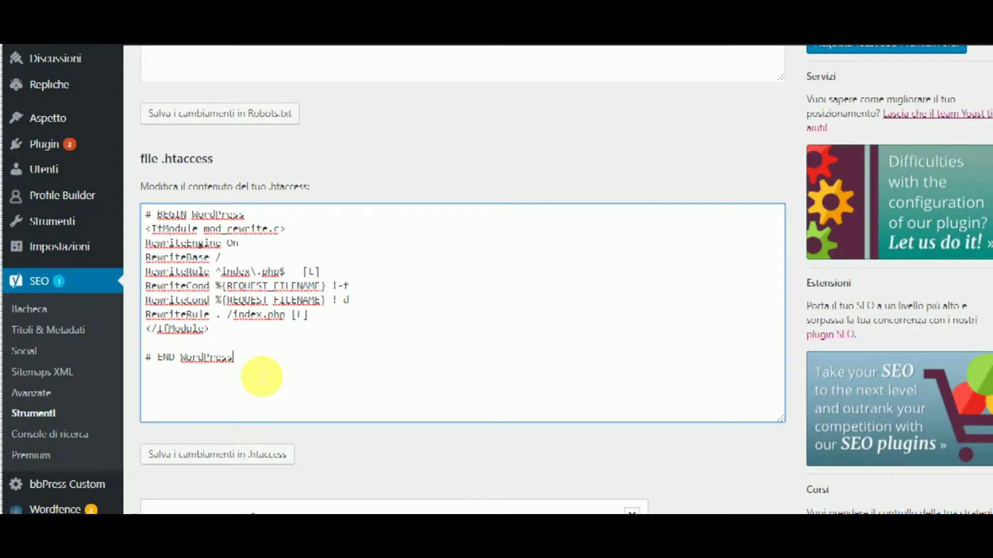
pyautogui.moveTo(262, 376); pyautogui.dragTo(134, 214)
pyautogui.click(226, 300)
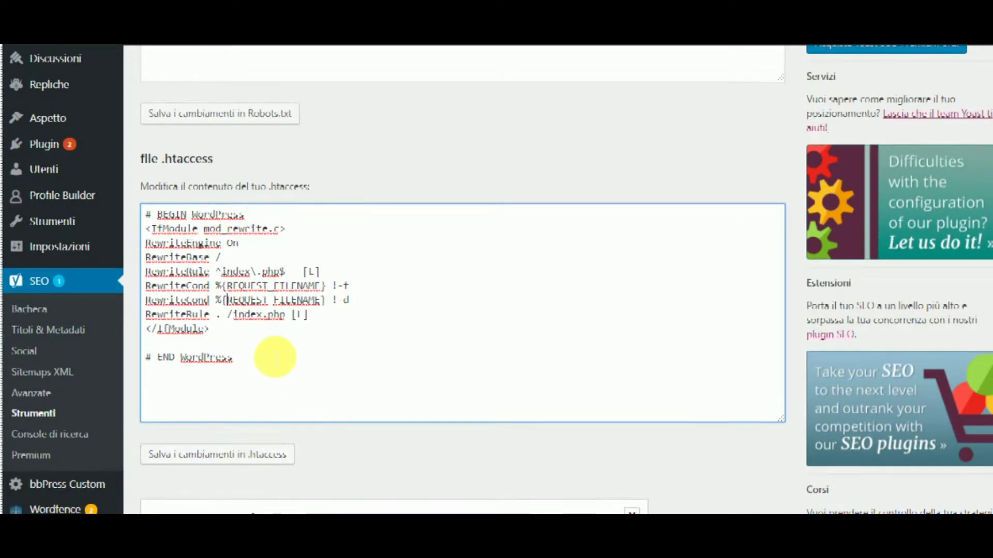
pyautogui.moveTo(317, 377); pyautogui.dragTo(155, 342)
pyautogui.moveTo(196, 316); pyautogui.dragTo(135, 198)
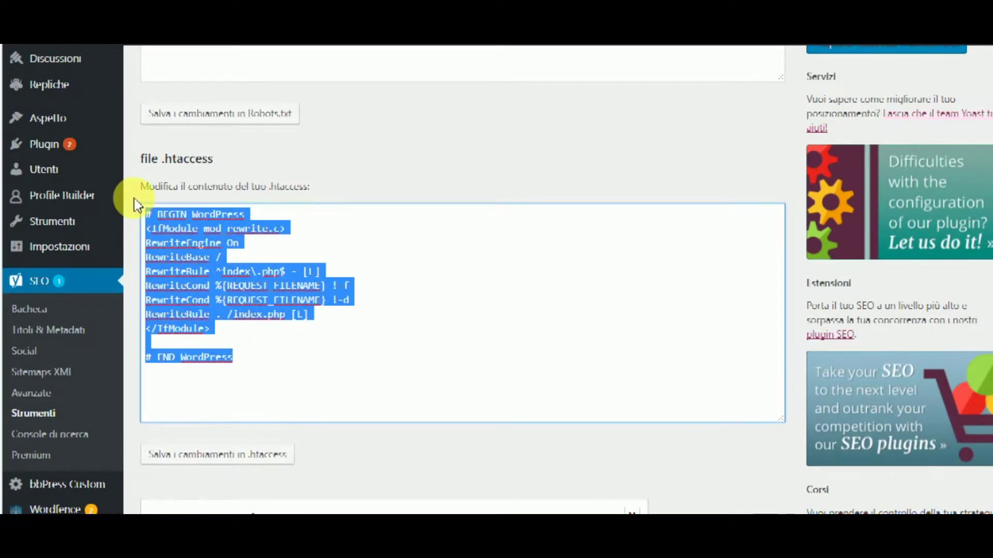
pyautogui.rightClick(220, 288)
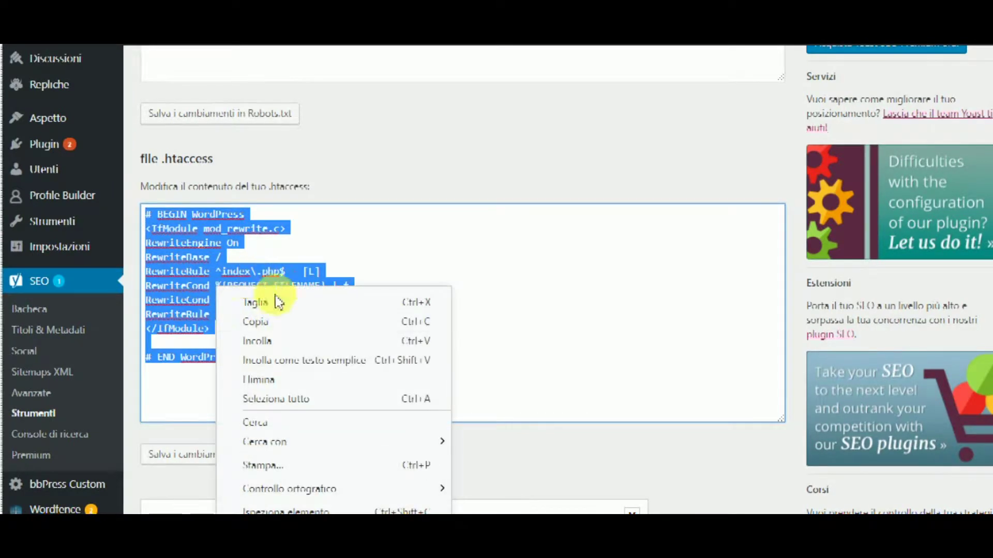
pyautogui.click(292, 325)
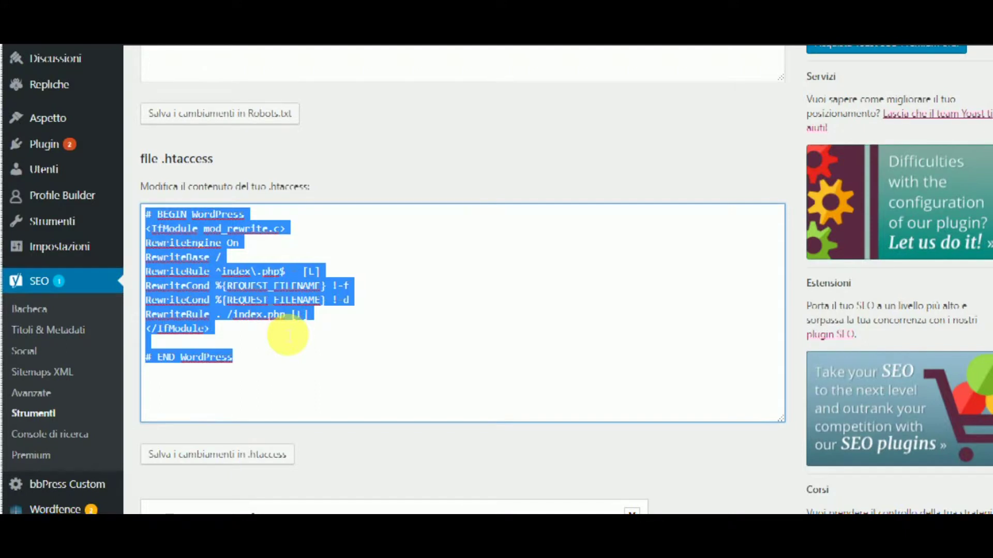
# Switch to Notepad, paste the copied .htaccess rules over the selected text, and place the window beside the original code
pyautogui.hotkey('alt', 'Tab')
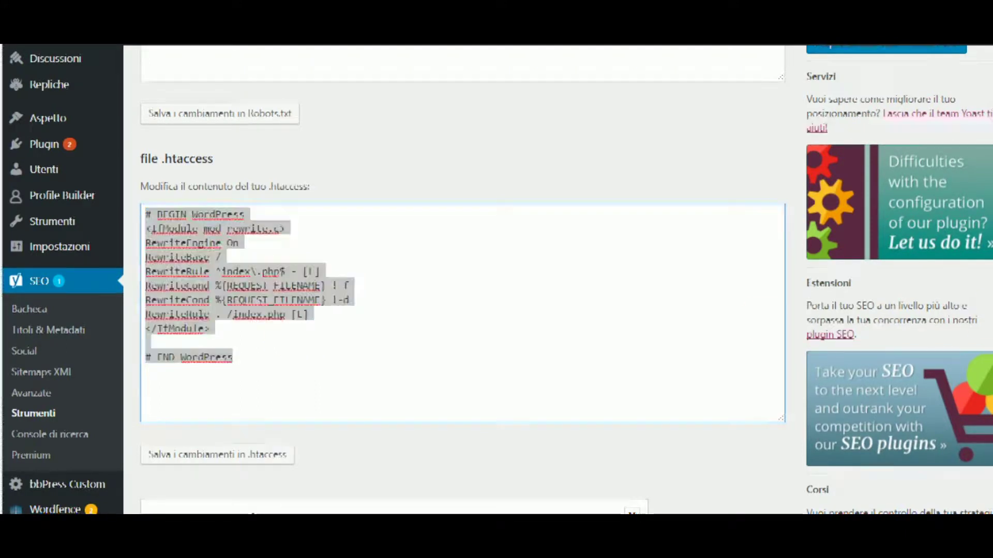
pyautogui.rightClick(216, 327)
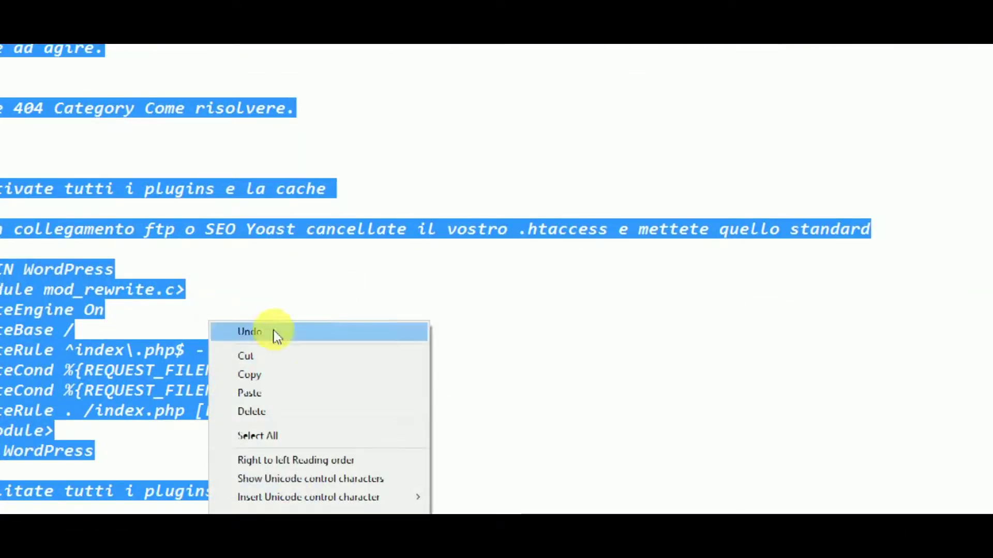
pyautogui.click(321, 398)
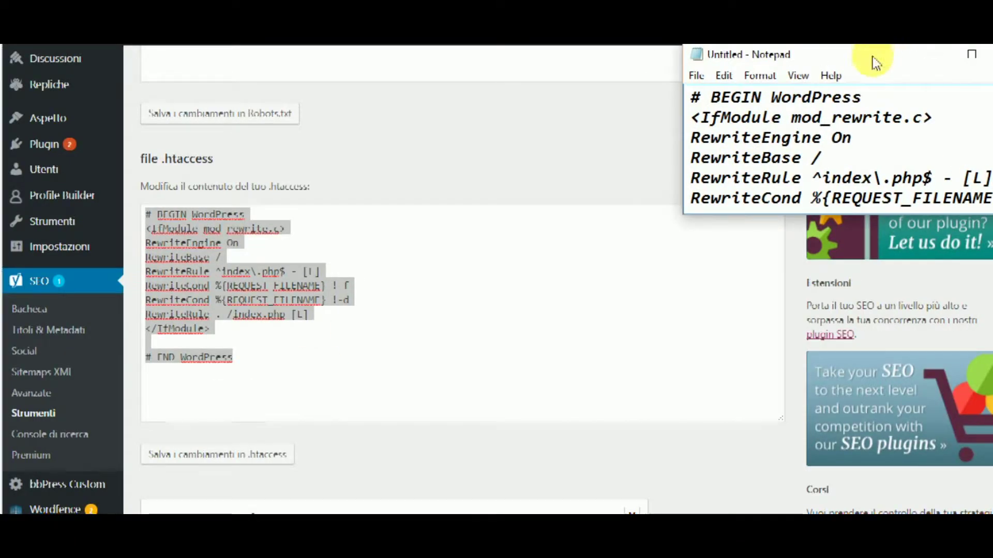
pyautogui.moveTo(874, 62); pyautogui.dragTo(559, 177)
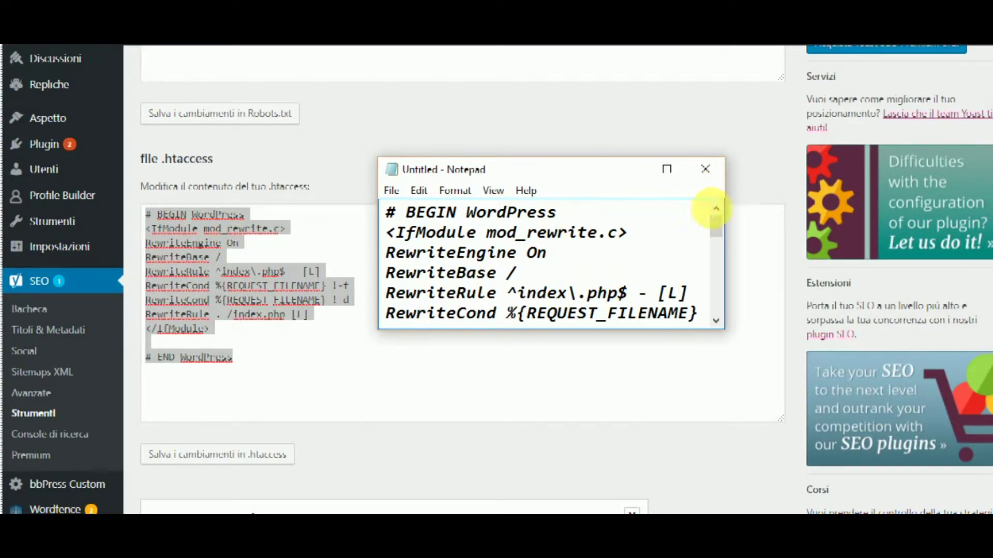
pyautogui.scroll(-4, 716, 208)
pyautogui.scroll(2, 638, 259)
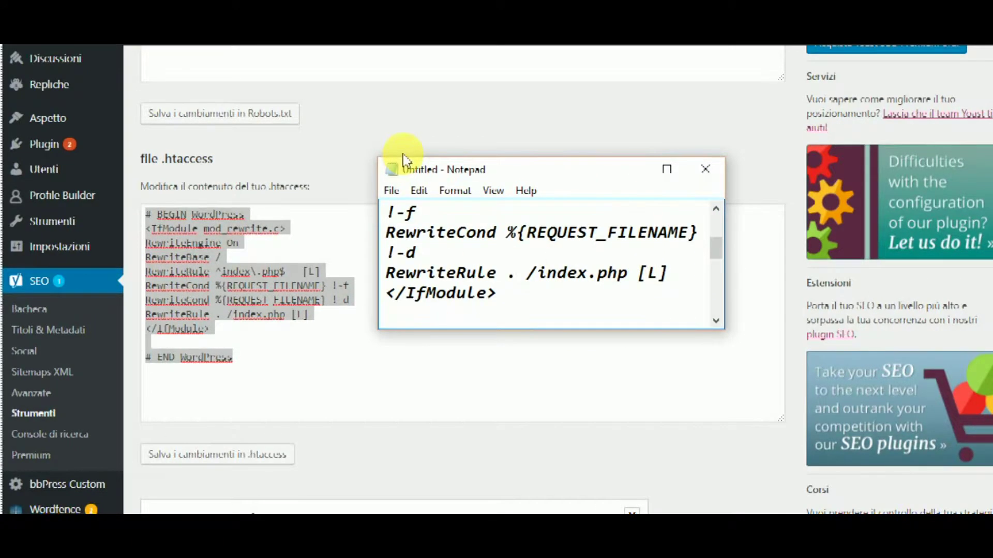
# Save the Notepad document under the file name .htaccess
pyautogui.click(392, 190)
pyautogui.click(446, 265)
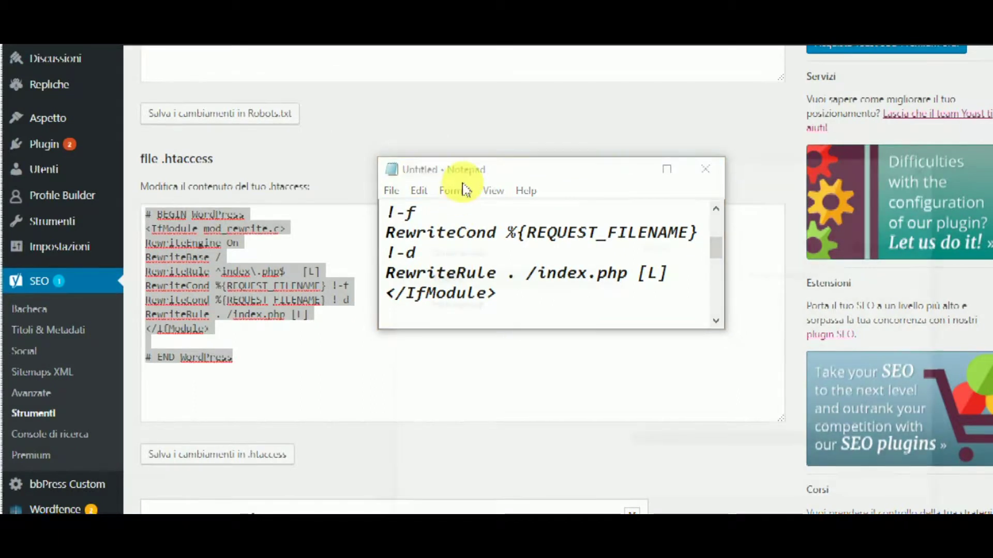
pyautogui.write('.htaccess')
pyautogui.press('Return')
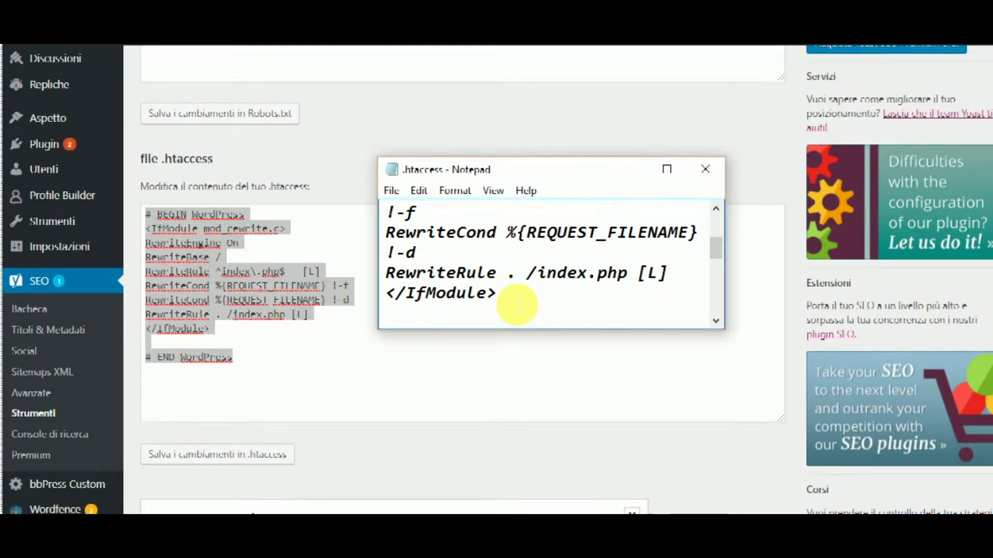
pyautogui.click(518, 279)
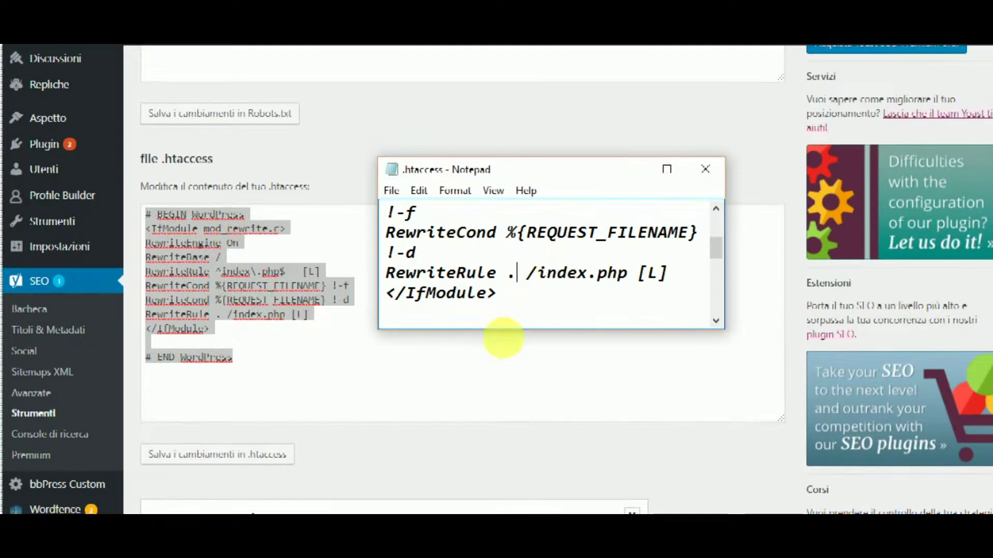
# Switch back to the browser and select the whole .htaccess content in the Yoast SEO file editor
pyautogui.click(481, 366)
pyautogui.click(339, 355)
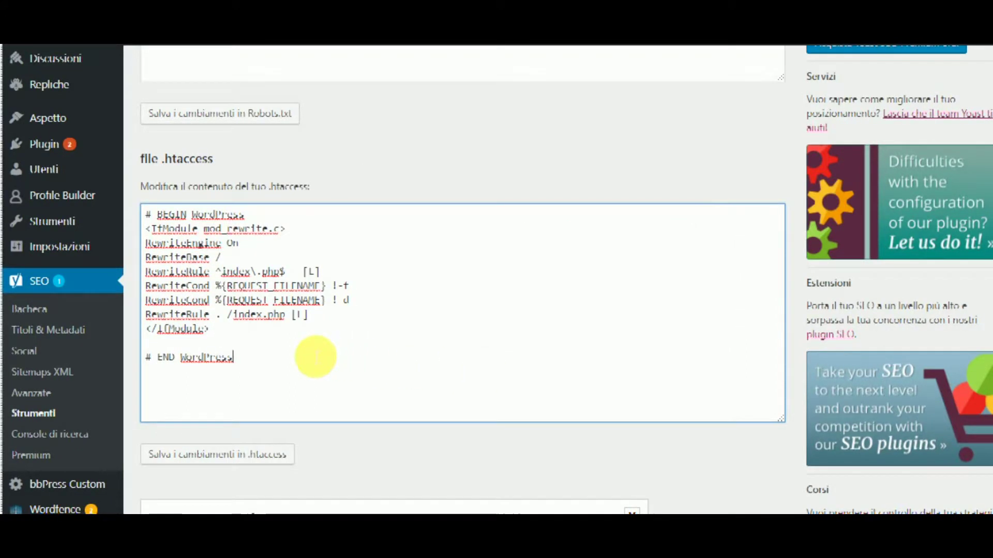
pyautogui.moveTo(303, 357); pyautogui.dragTo(126, 215)
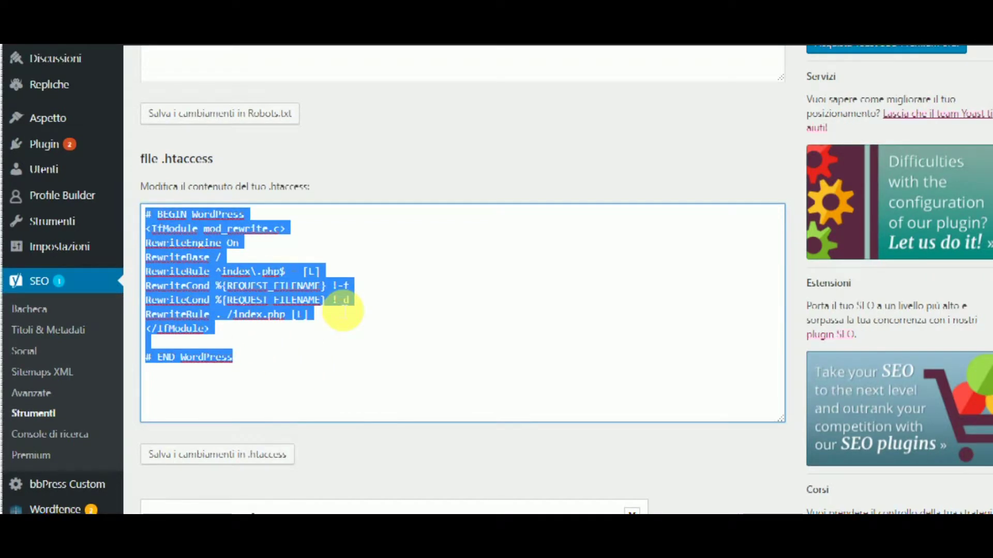
# In the permalink settings, set the category base to categoria and the tag base to ultimissime, and save the changes
pyautogui.scroll(-3, 337, 309)
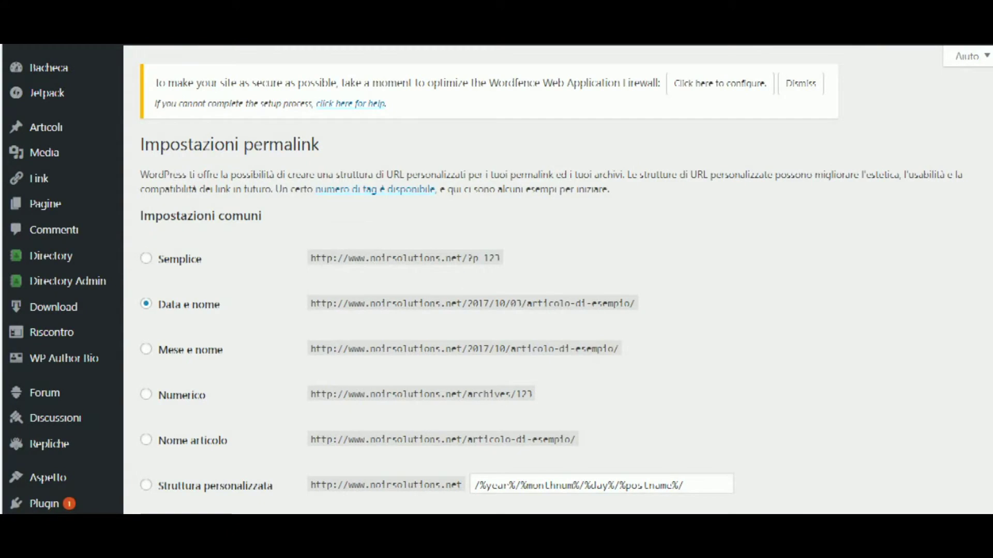
pyautogui.scroll(-6, 355, 252)
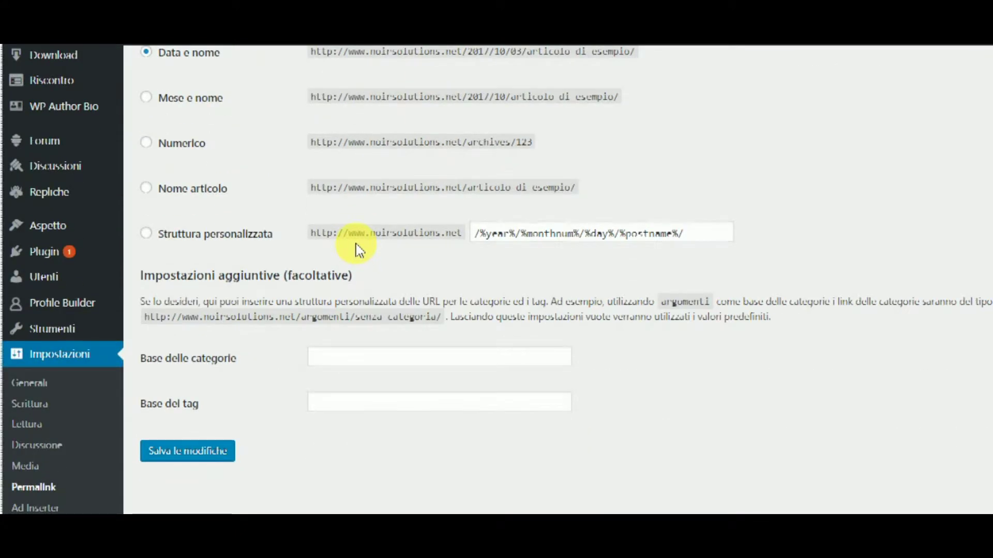
pyautogui.click(382, 364)
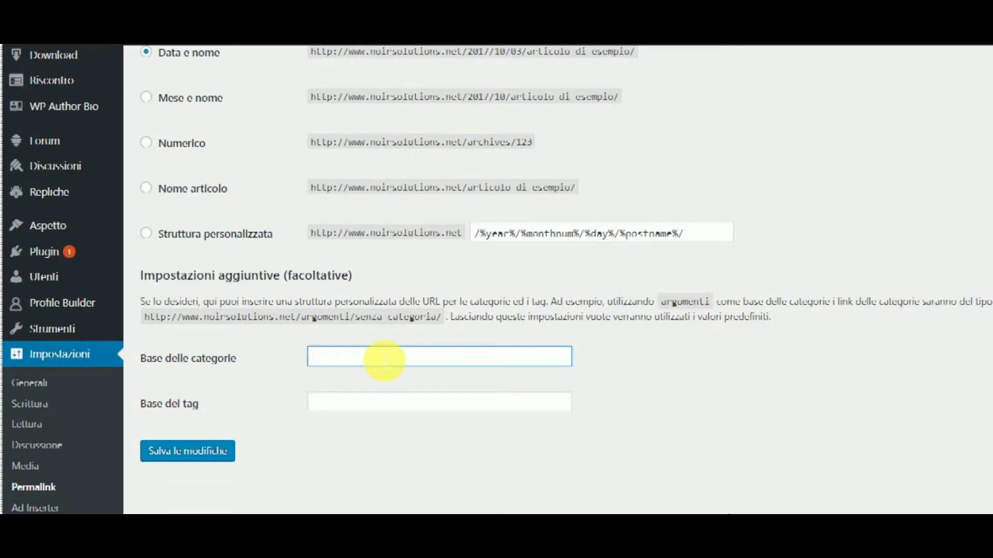
pyautogui.write('categoria')
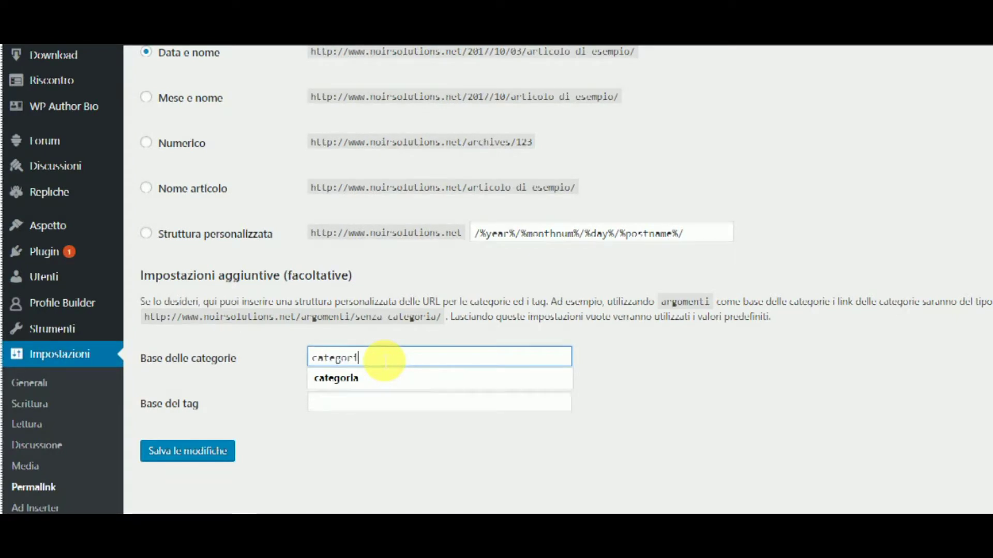
pyautogui.press('Tab')
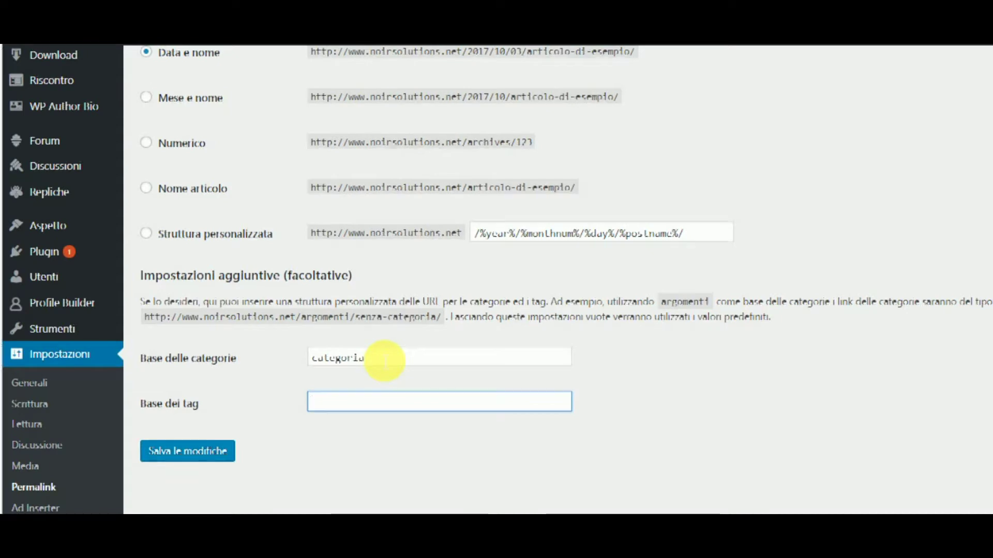
pyautogui.write('ultimissime')
pyautogui.click(221, 459)
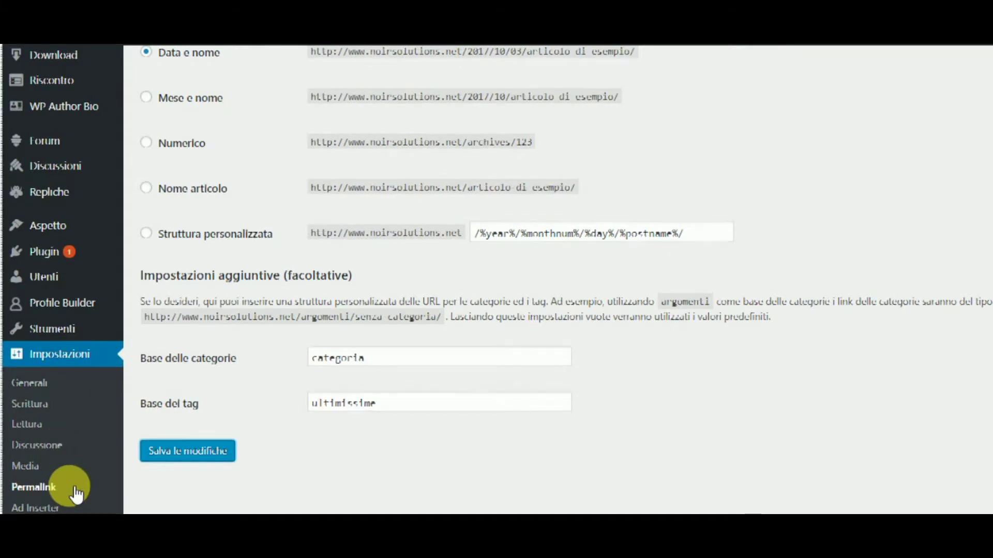
pyautogui.scroll(6, 76, 494)
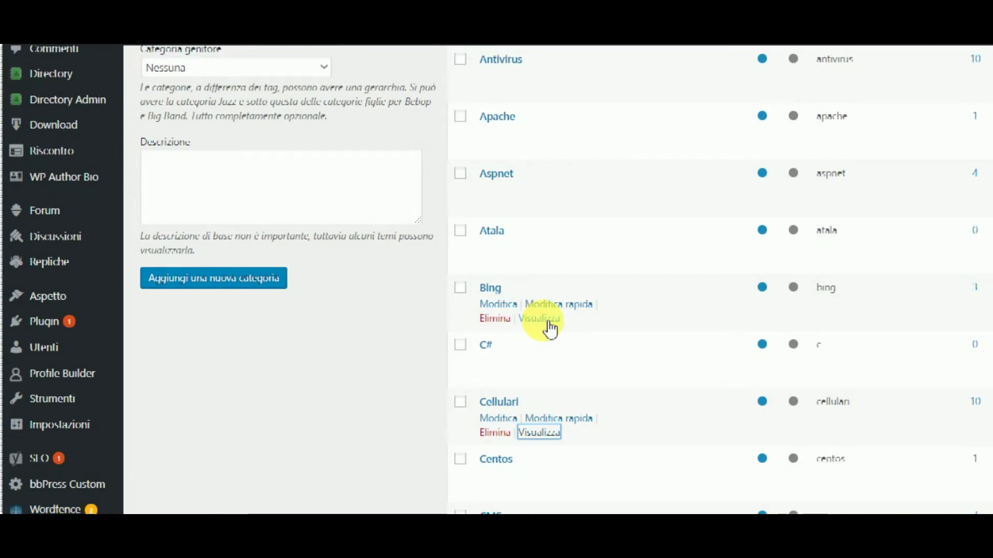
# View the Cellulari category from the category list in a new tab and check that its archive page displays articles
pyautogui.rightClick(540, 433)
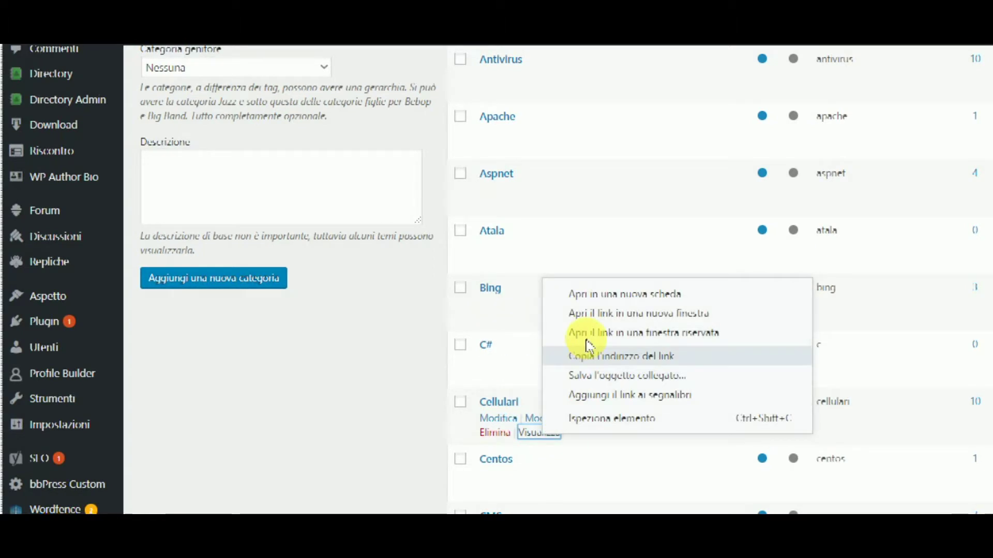
pyautogui.click(598, 301)
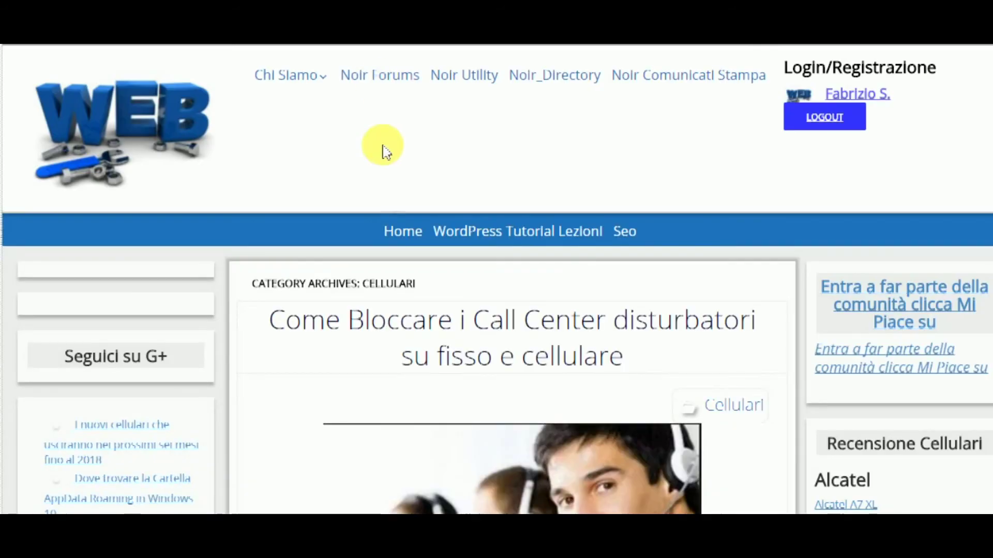
pyautogui.scroll(-3, 393, 233)
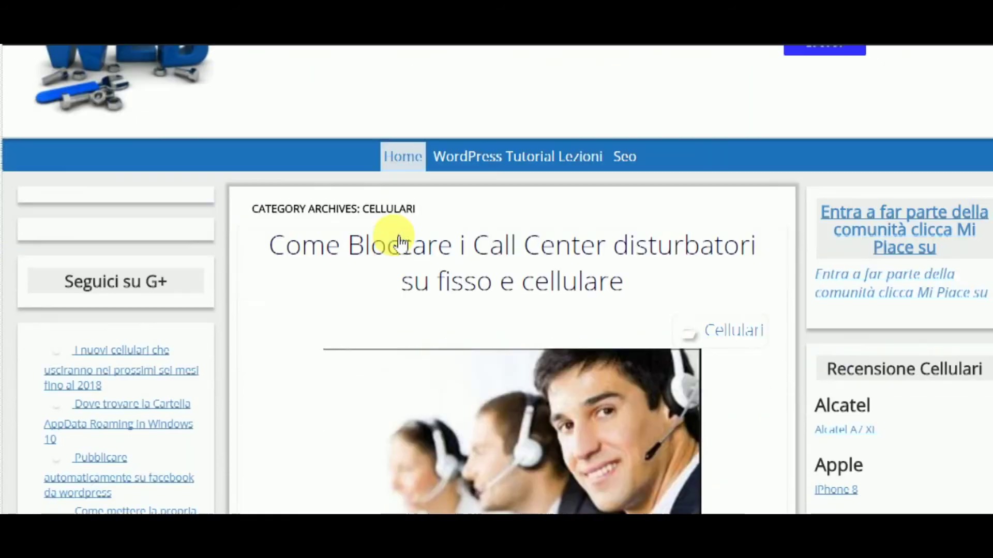
pyautogui.scroll(-2, 383, 217)
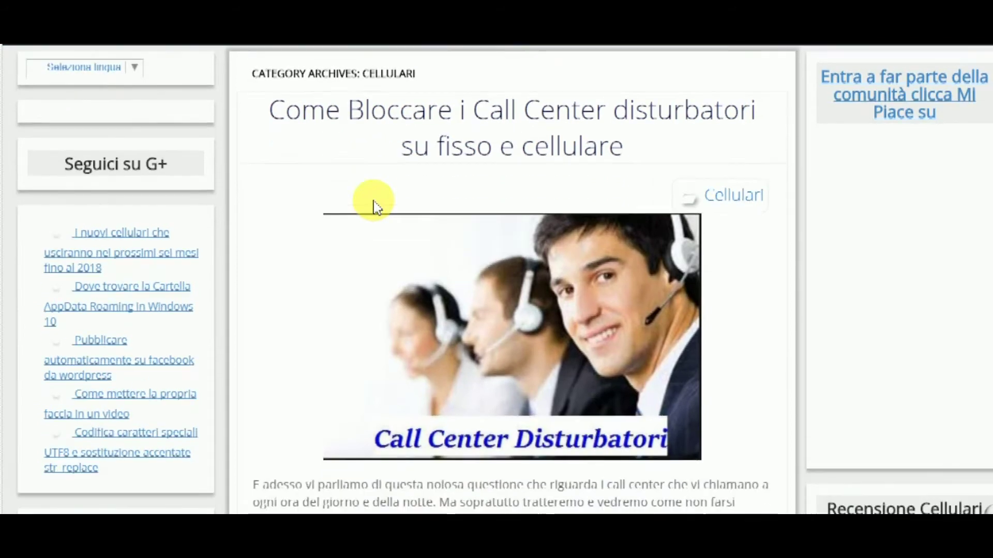
pyautogui.scroll(-10, 349, 187)
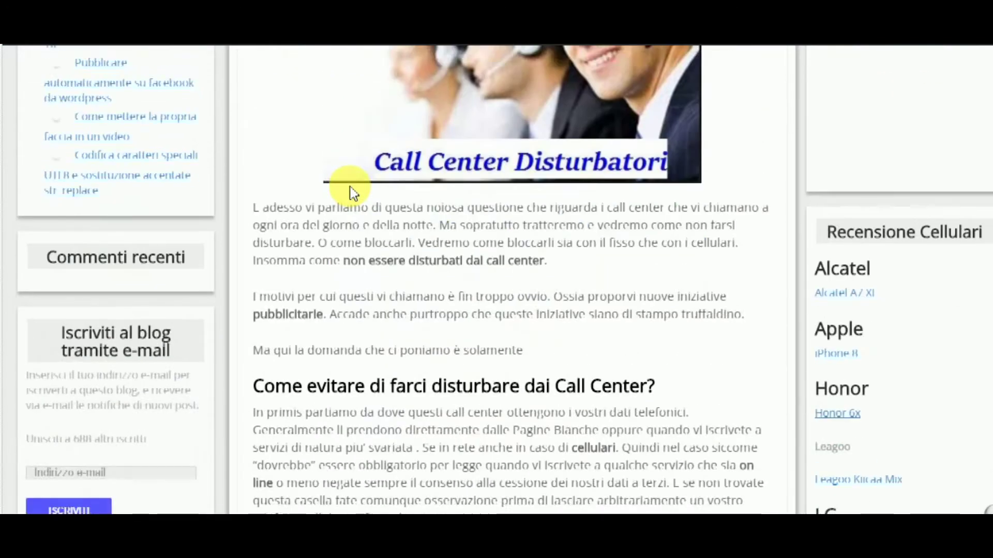